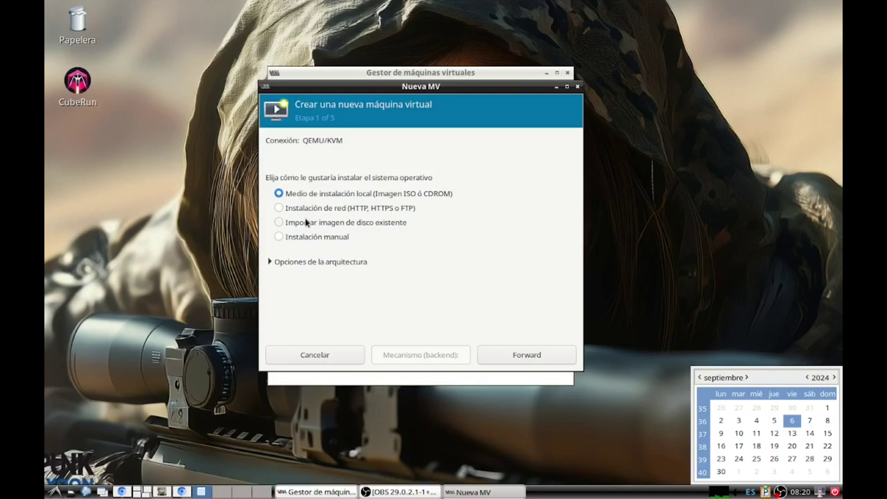
Choose local installation media and the x86_64 architecture for the new virtual machine, and continue to the media selection.
{"action": "left_click", "coordinate": [312, 262]}
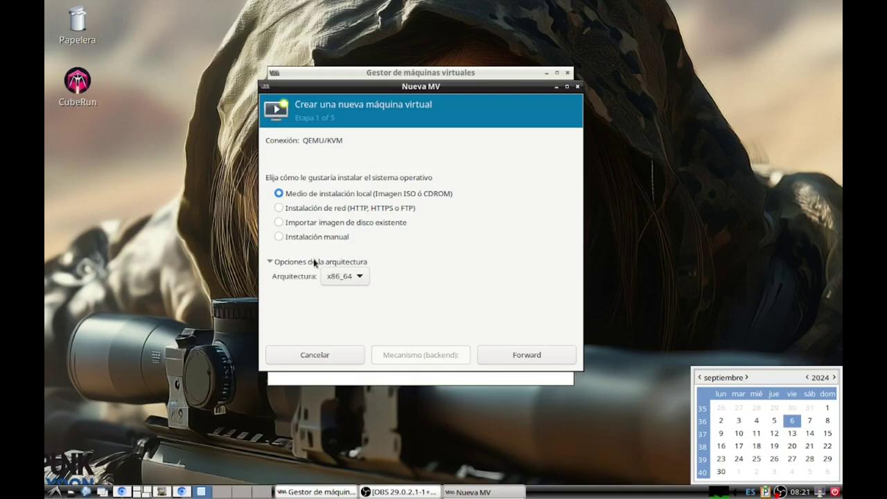
{"action": "left_click", "coordinate": [357, 276]}
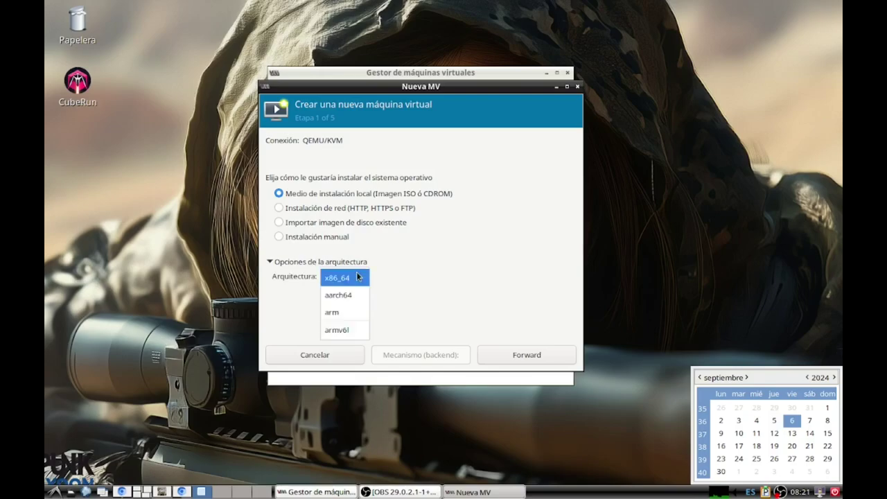
{"action": "left_click", "coordinate": [355, 277]}
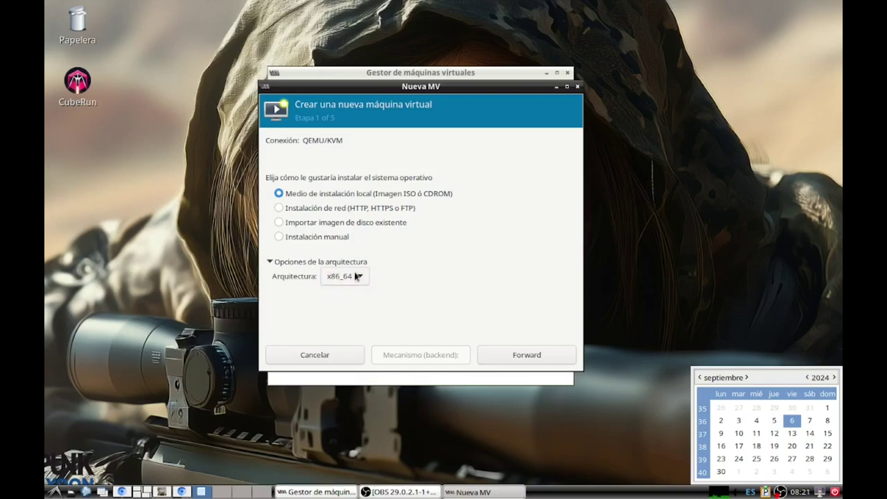
{"action": "left_click", "coordinate": [512, 363]}
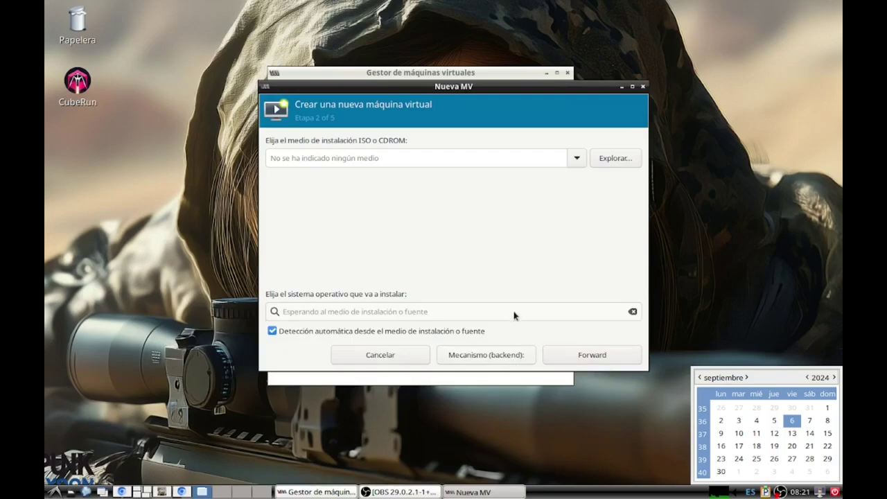
Try to use /home/k/Documentos/Deb-12-xfce-amd64-BlindOS-ollama-latest3.5K-Liveram.iso as the installation medium with automatic OS detection.
{"action": "left_click", "coordinate": [573, 160]}
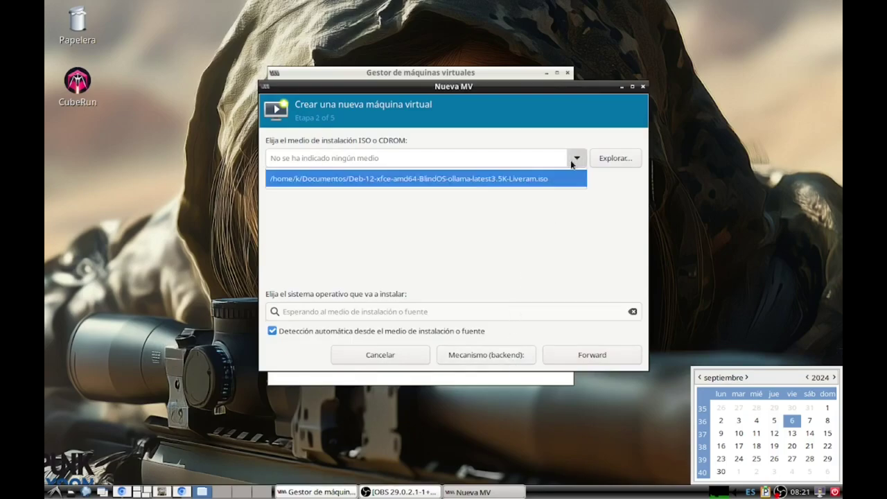
{"action": "left_click", "coordinate": [538, 178]}
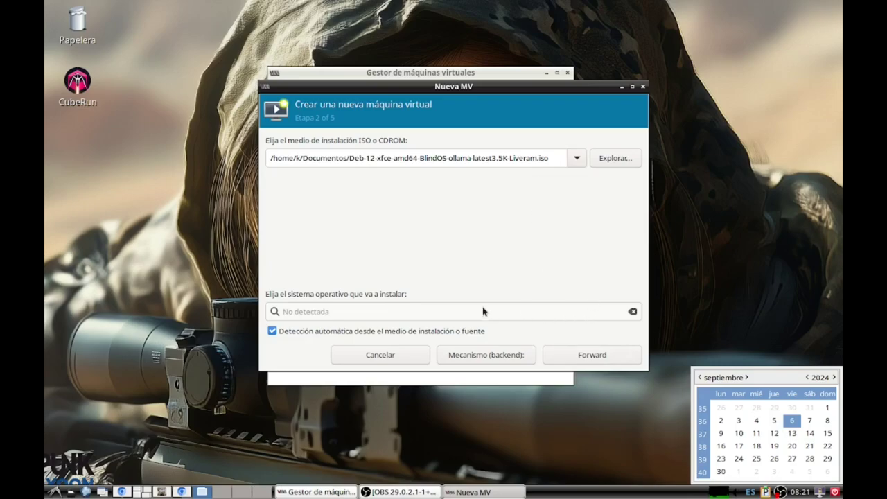
{"action": "left_click", "coordinate": [567, 352]}
{"action": "left_click", "coordinate": [455, 280]}
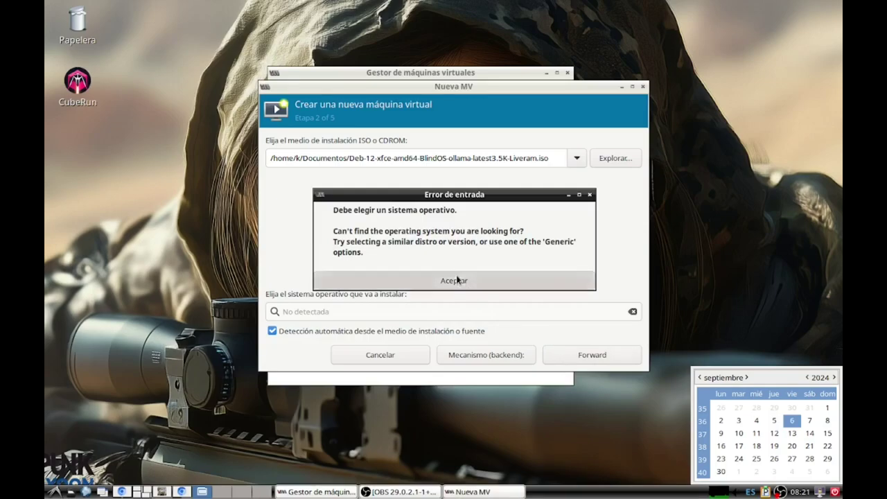
Turn off automatic OS detection, try to continue with Debian 11 as the operating system, and cancel the virtual machine creation.
{"action": "left_click", "coordinate": [353, 336]}
{"action": "left_click", "coordinate": [278, 311]}
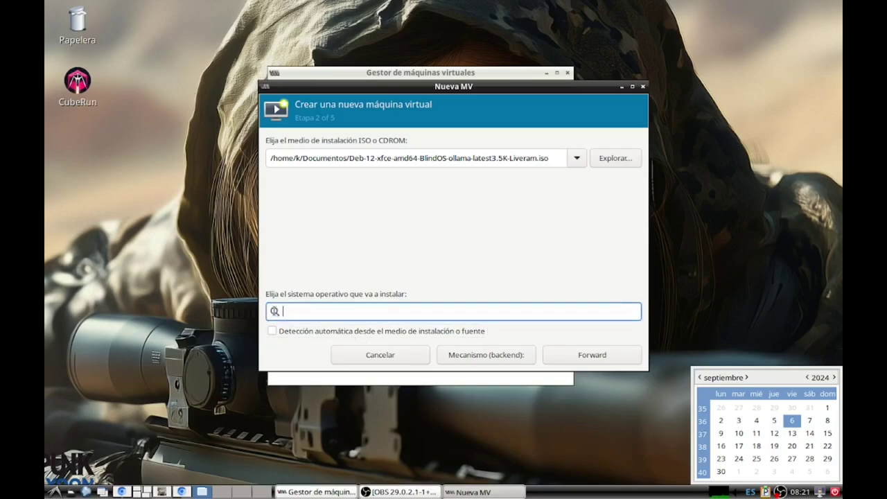
{"action": "type", "text": "debian"}
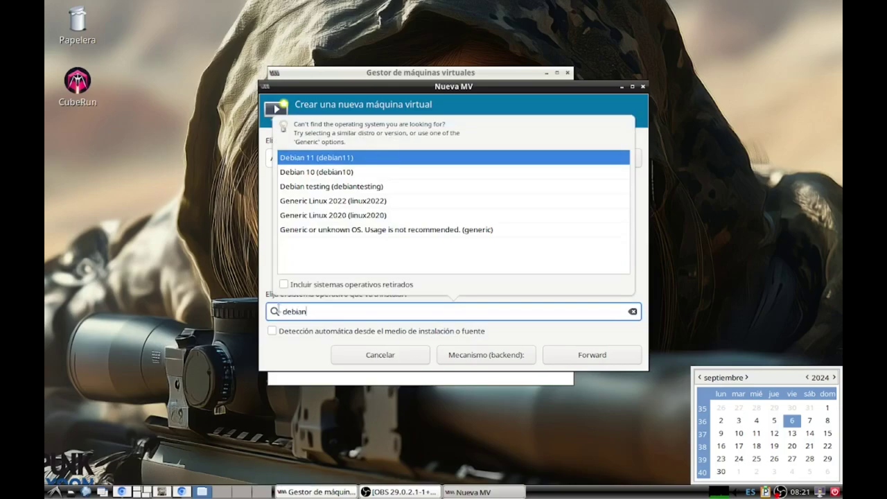
{"action": "key", "text": "Return"}
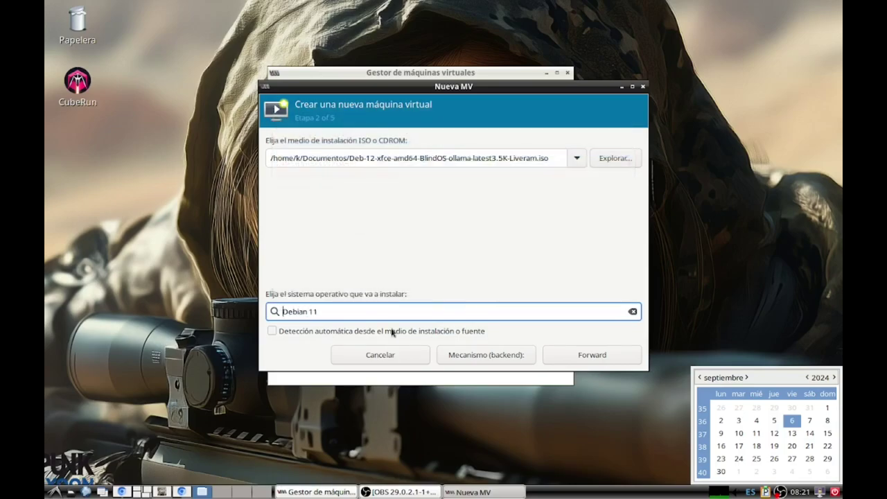
{"action": "left_click", "coordinate": [594, 354]}
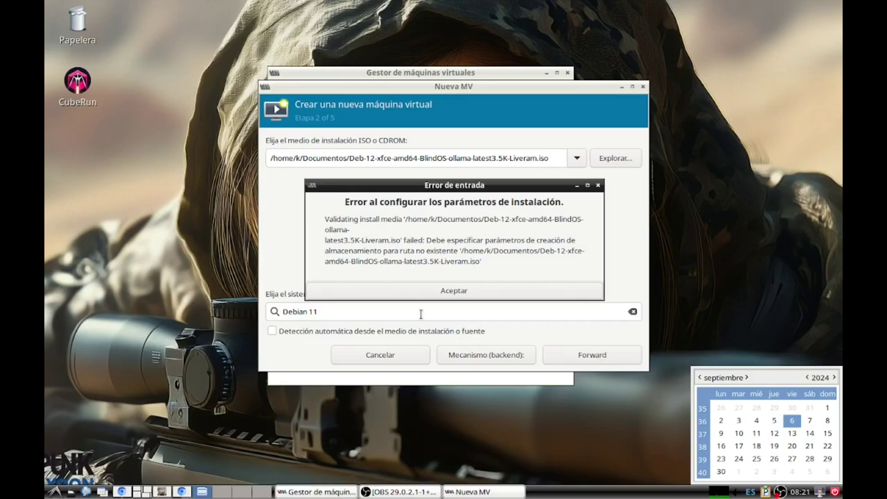
{"action": "left_click", "coordinate": [439, 291]}
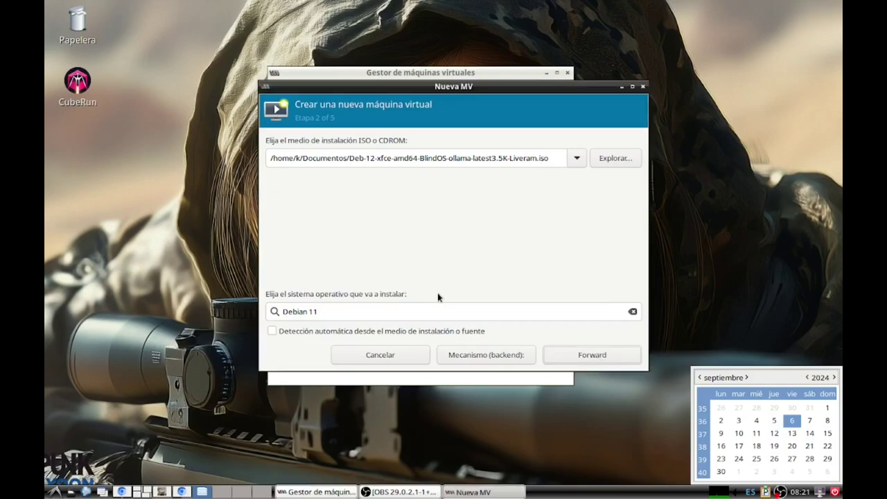
{"action": "left_click", "coordinate": [398, 357]}
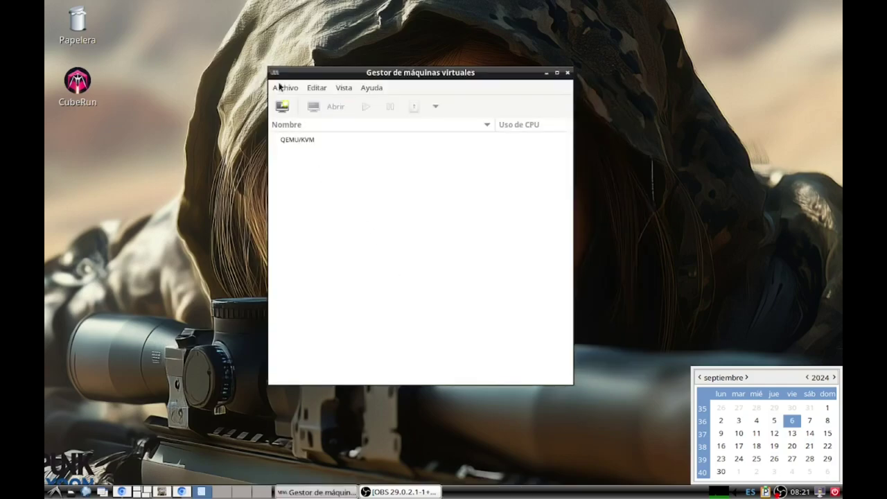
Start a new virtual machine from local installation media and look for the ISO in the storage pools pool-1 and pool.
{"action": "left_click", "coordinate": [282, 108]}
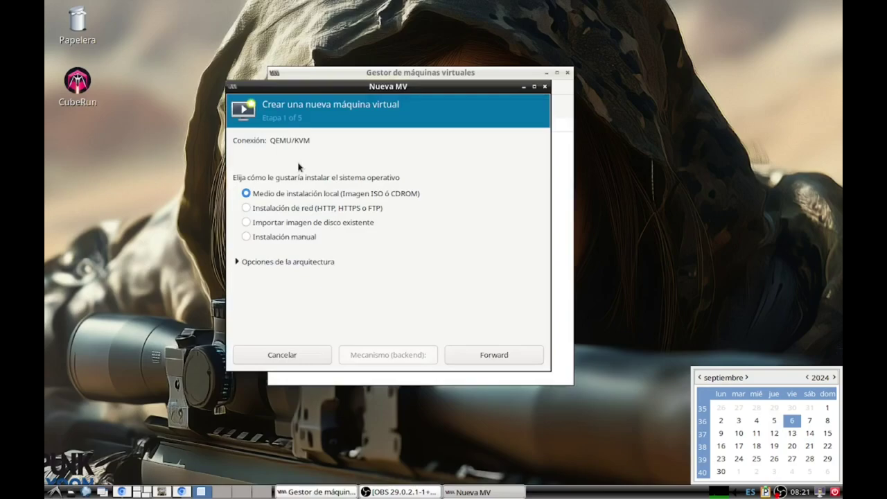
{"action": "left_click", "coordinate": [467, 350]}
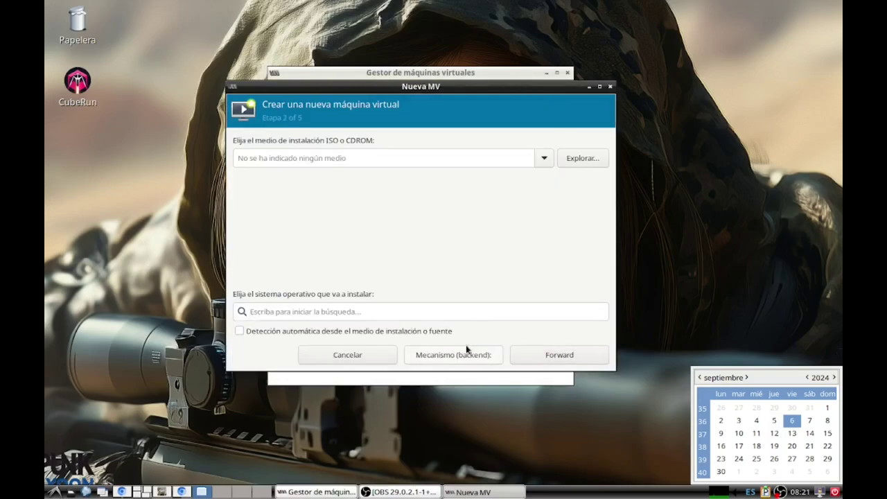
{"action": "left_click", "coordinate": [574, 157]}
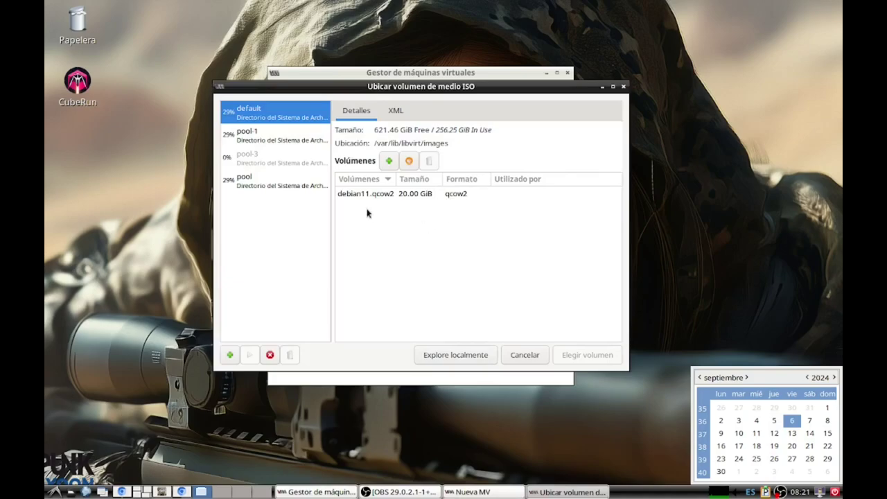
{"action": "left_click", "coordinate": [280, 138]}
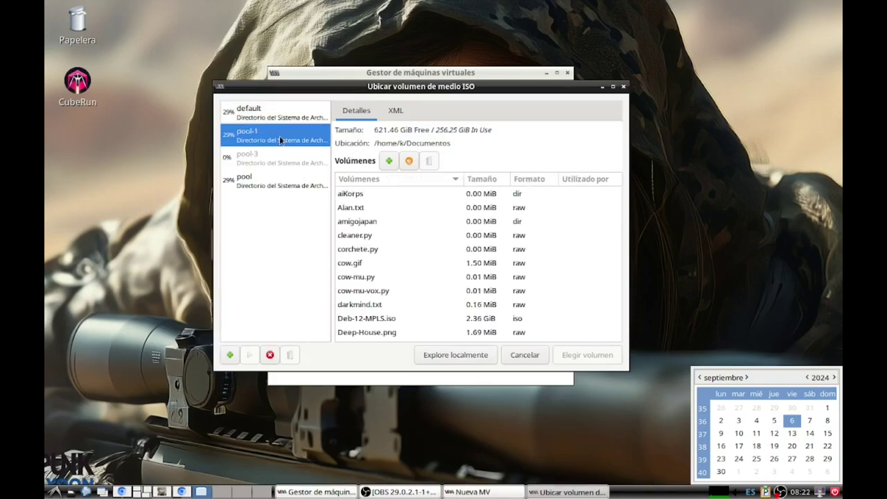
{"action": "left_click", "coordinate": [271, 184]}
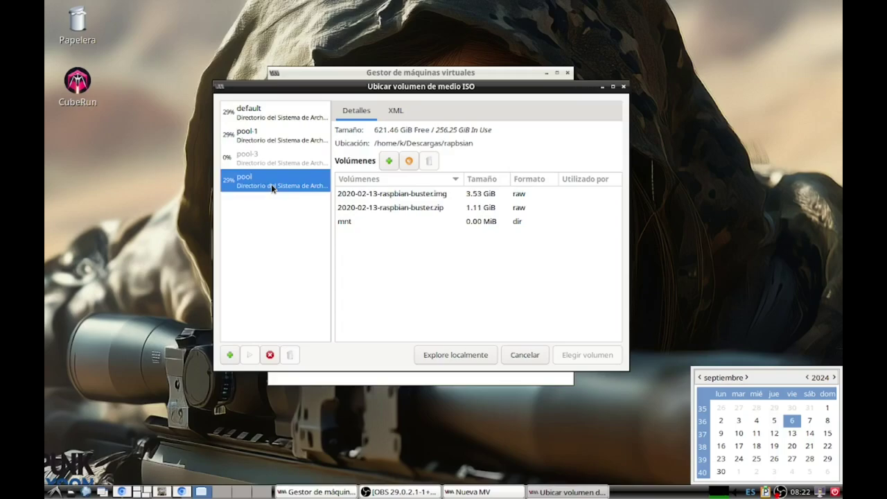
{"action": "left_click", "coordinate": [388, 161]}
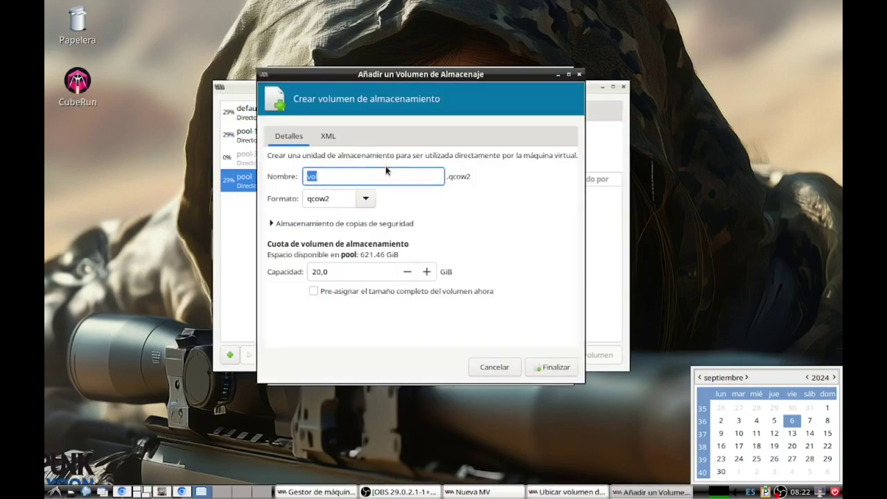
{"action": "left_click", "coordinate": [494, 367]}
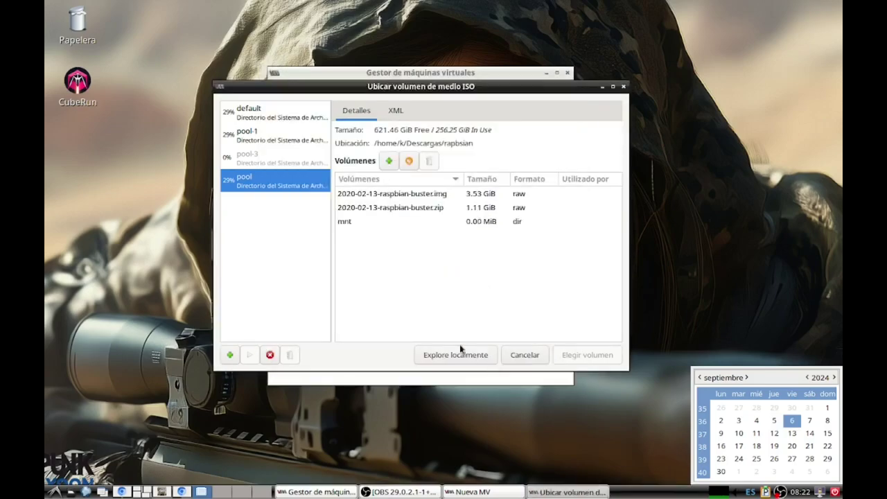
{"action": "right_click", "coordinate": [348, 245]}
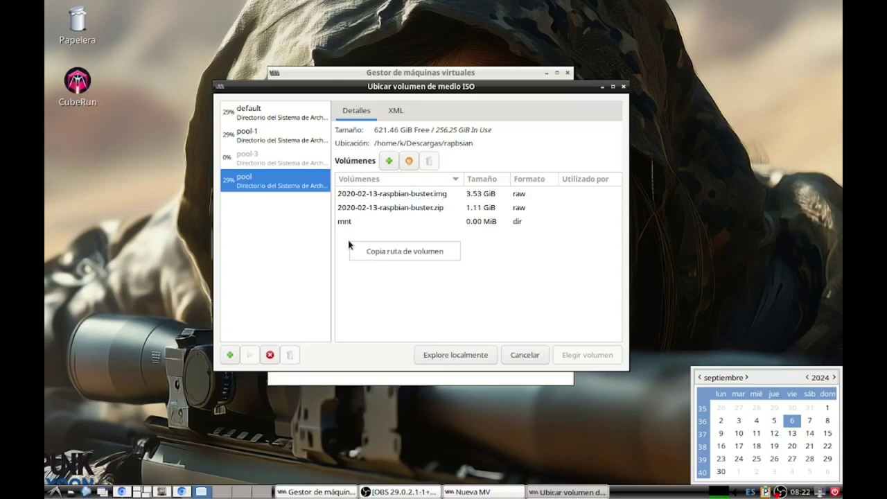
{"action": "left_click", "coordinate": [289, 229]}
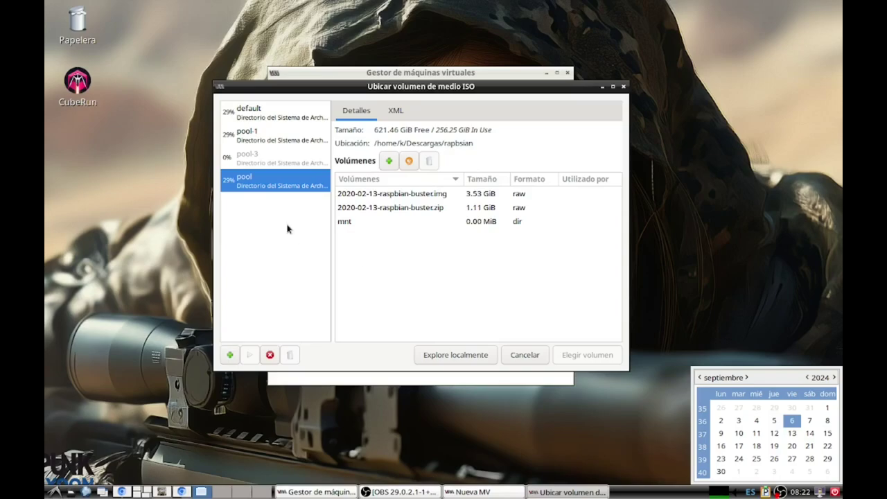
Start adding a directory storage pool and look in the isos folder under Descargas for its target directory.
{"action": "left_click", "coordinate": [229, 355]}
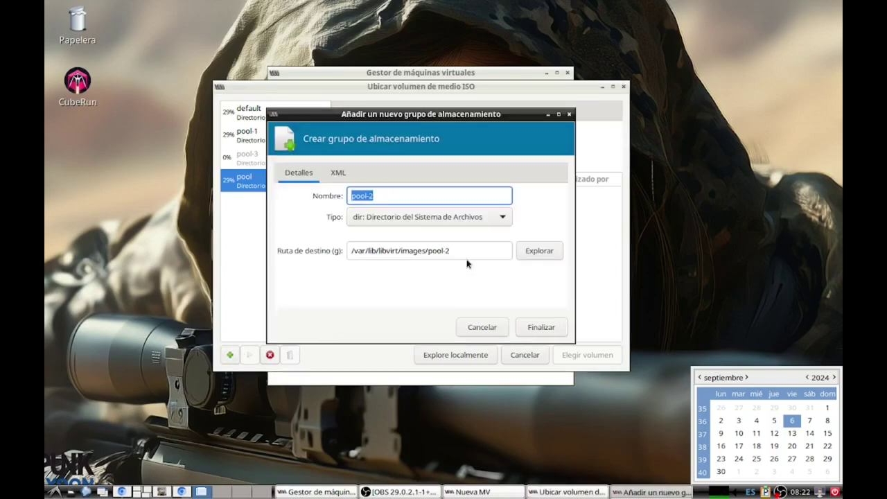
{"action": "left_click", "coordinate": [540, 253]}
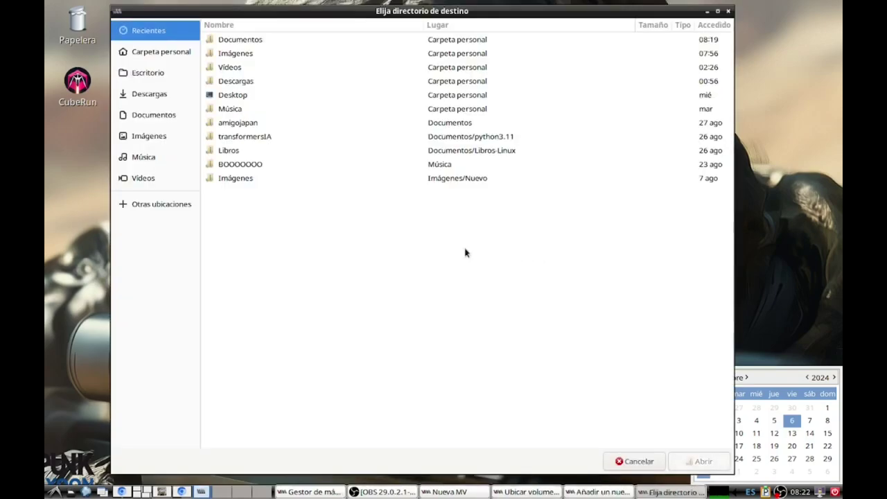
{"action": "left_click", "coordinate": [153, 95]}
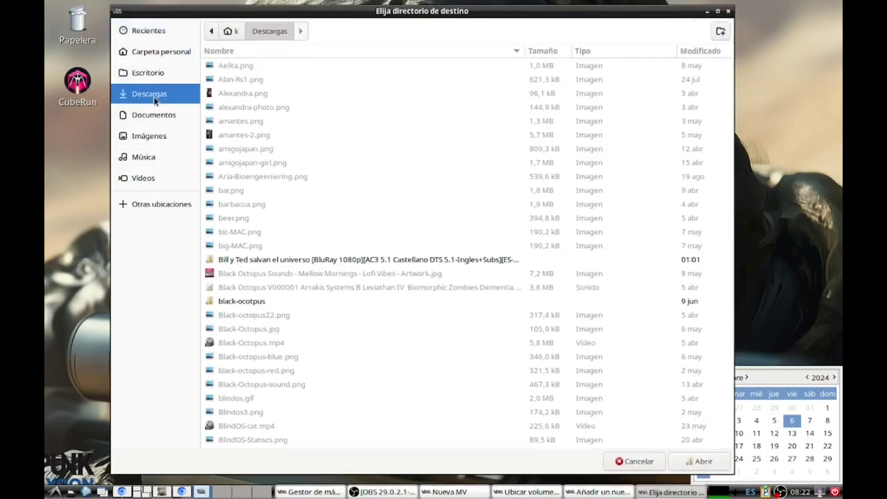
{"action": "scroll", "coordinate": [236, 192], "scroll_direction": "down", "scroll_amount": 15}
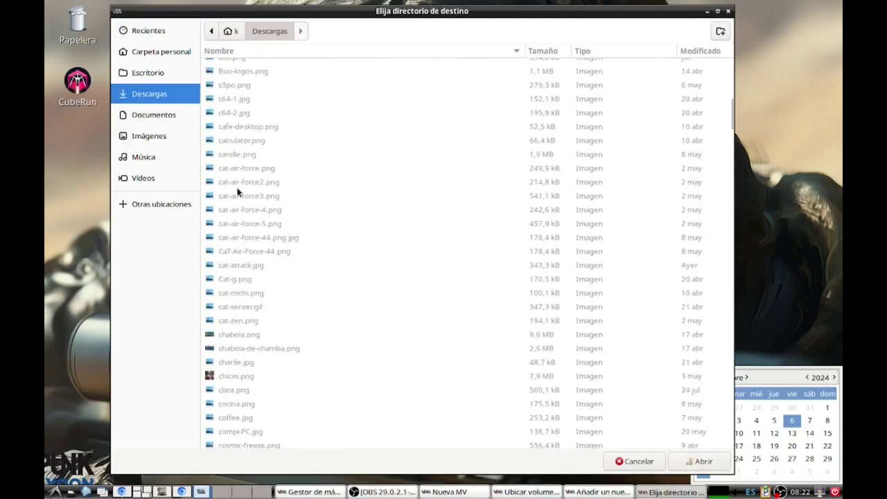
{"action": "scroll", "coordinate": [238, 192], "scroll_direction": "down", "scroll_amount": 15}
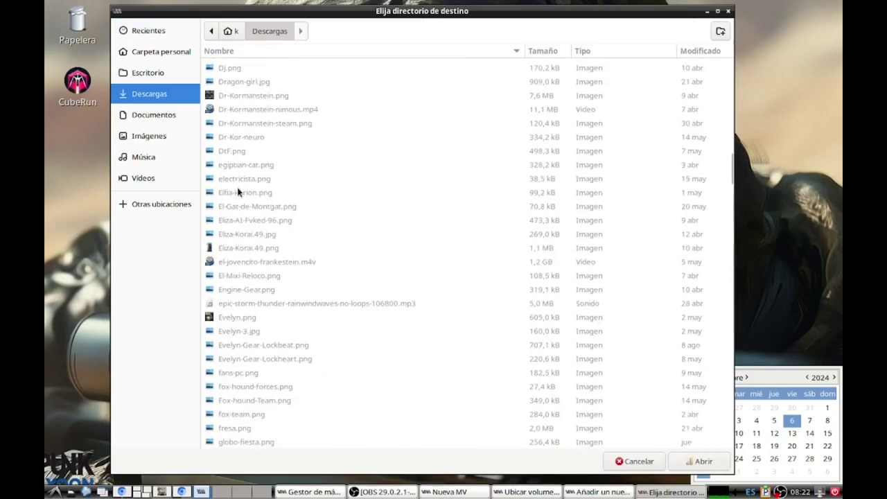
{"action": "scroll", "coordinate": [238, 191], "scroll_direction": "down", "scroll_amount": 5}
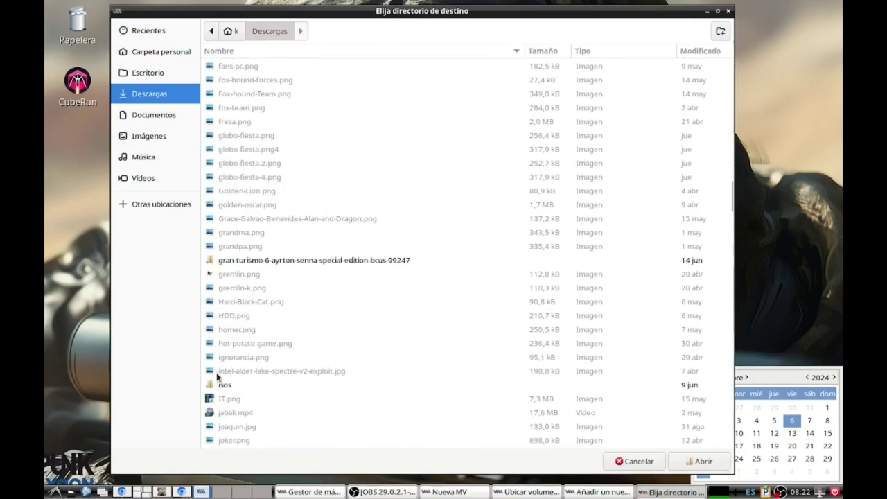
{"action": "double_click", "coordinate": [224, 385]}
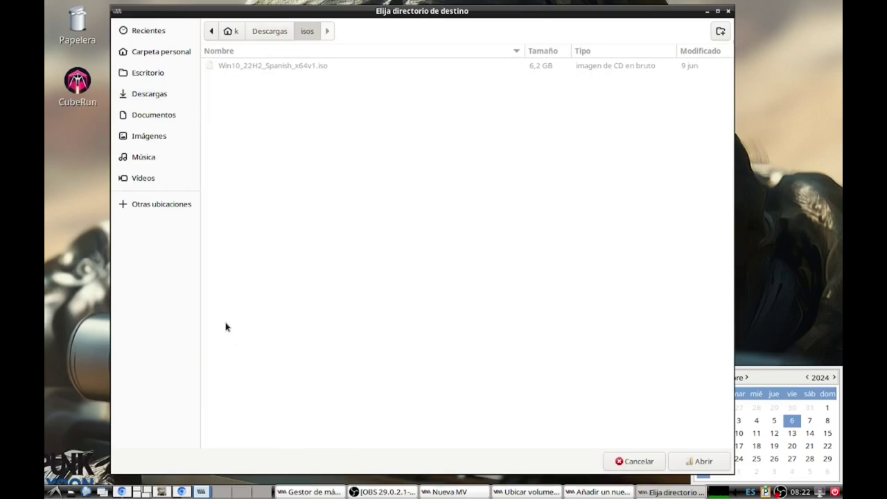
Set the new storage pool's target directory to /home/k/Documentos/isos.
{"action": "left_click", "coordinate": [139, 115]}
{"action": "scroll", "coordinate": [248, 247], "scroll_direction": "down", "scroll_amount": 5}
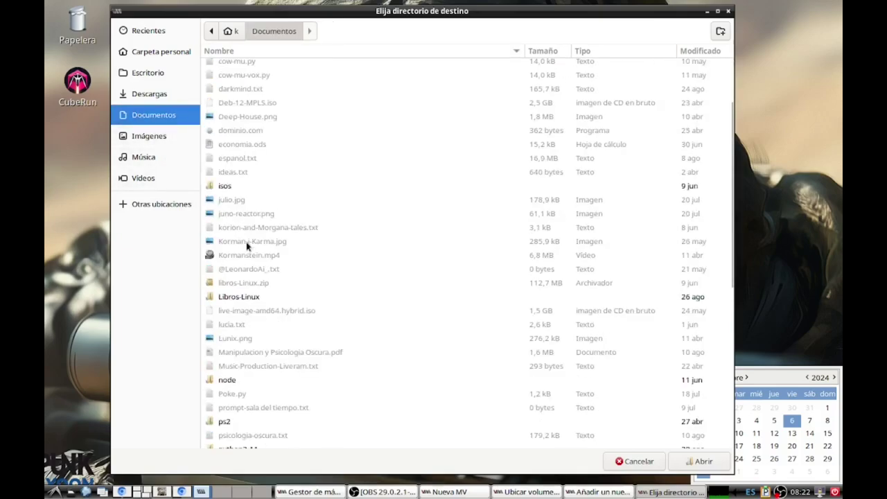
{"action": "scroll", "coordinate": [247, 246], "scroll_direction": "down", "scroll_amount": 2}
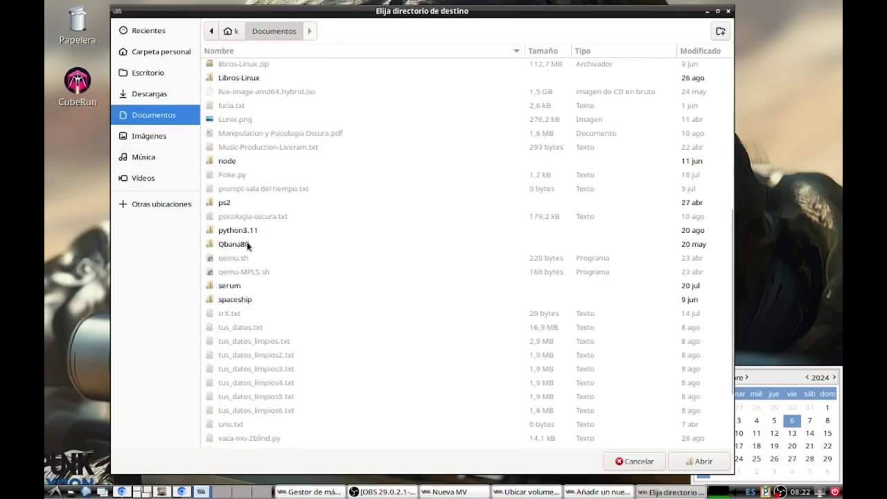
{"action": "scroll", "coordinate": [247, 246], "scroll_direction": "down", "scroll_amount": 3}
{"action": "scroll", "coordinate": [248, 246], "scroll_direction": "up", "scroll_amount": 3}
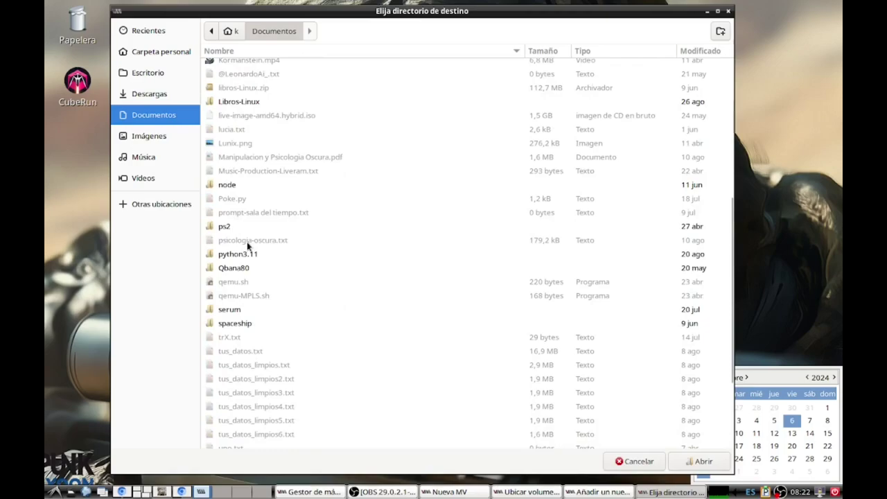
{"action": "scroll", "coordinate": [247, 246], "scroll_direction": "up", "scroll_amount": 2}
{"action": "scroll", "coordinate": [247, 246], "scroll_direction": "up", "scroll_amount": 3}
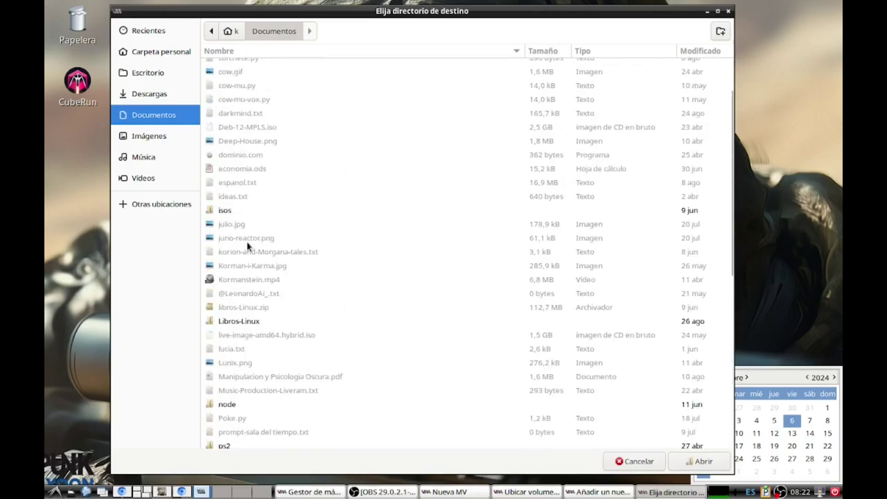
{"action": "double_click", "coordinate": [225, 215]}
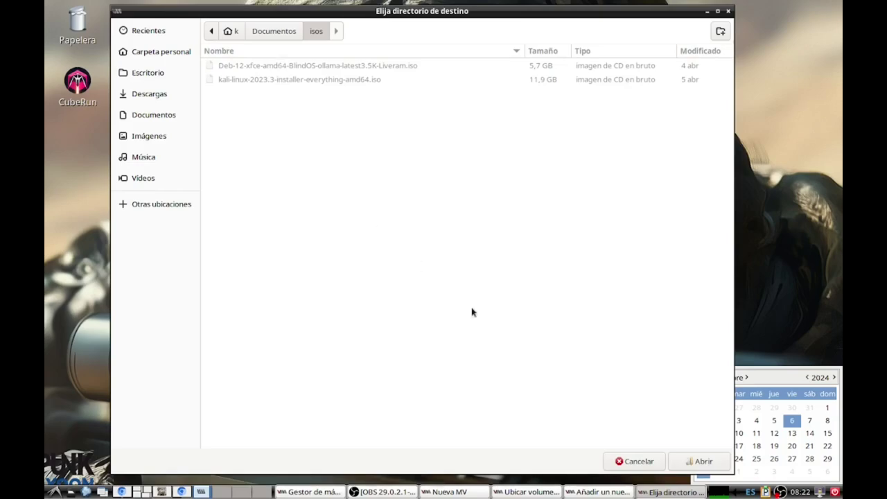
{"action": "left_click", "coordinate": [688, 460]}
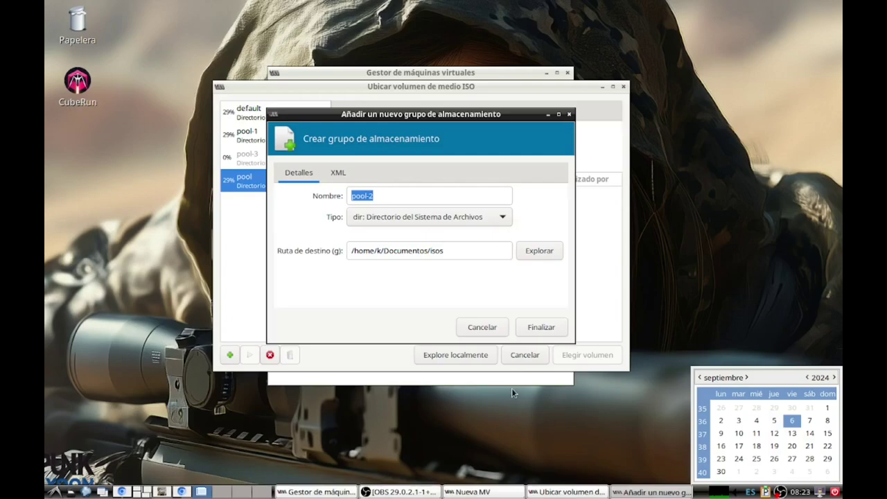
Finish adding the storage pool pool-2 and choose its Deb-12-xfce-amd64-BlindOS-ollama-latest3.5K-Liveram.iso volume as the installation medium.
{"action": "left_click", "coordinate": [531, 335]}
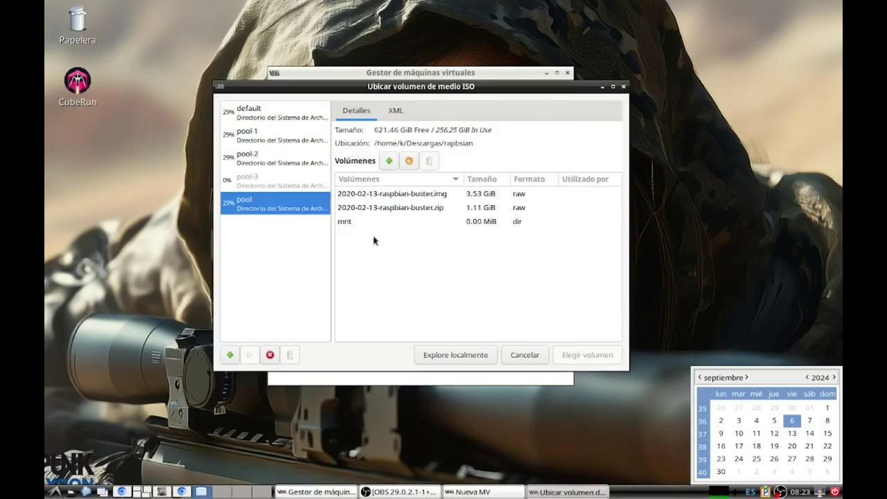
{"action": "left_click", "coordinate": [278, 125]}
{"action": "left_click", "coordinate": [272, 207]}
{"action": "left_click", "coordinate": [271, 162]}
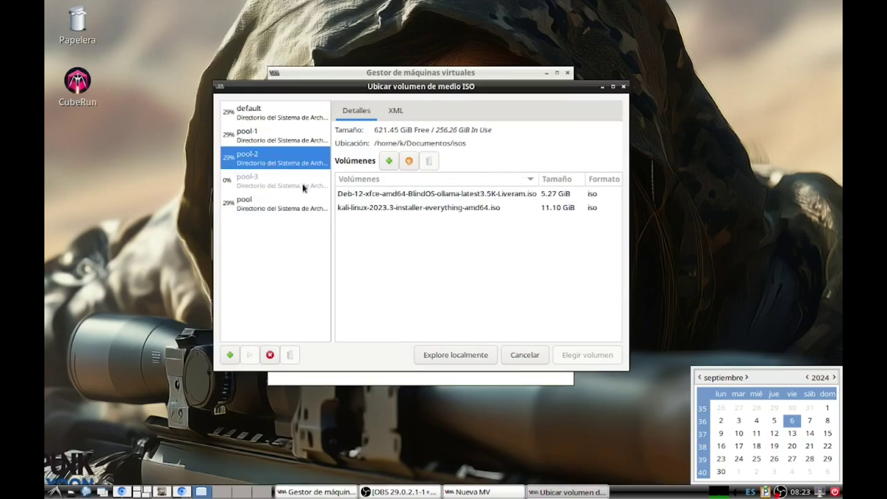
{"action": "double_click", "coordinate": [361, 196]}
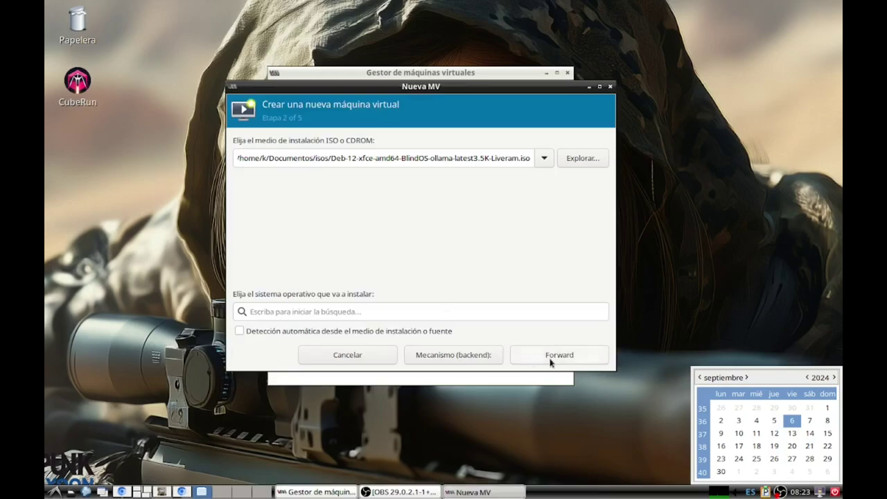
Set the operating system to install to Debian 11 and continue to the memory and CPU settings.
{"action": "left_click", "coordinate": [264, 312]}
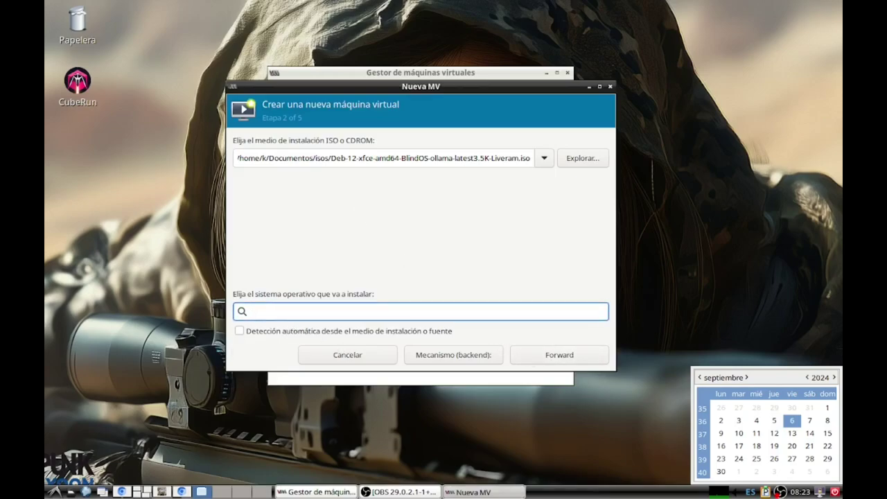
{"action": "type", "text": "debi"}
{"action": "key", "text": "Return"}
{"action": "left_click", "coordinate": [579, 355]}
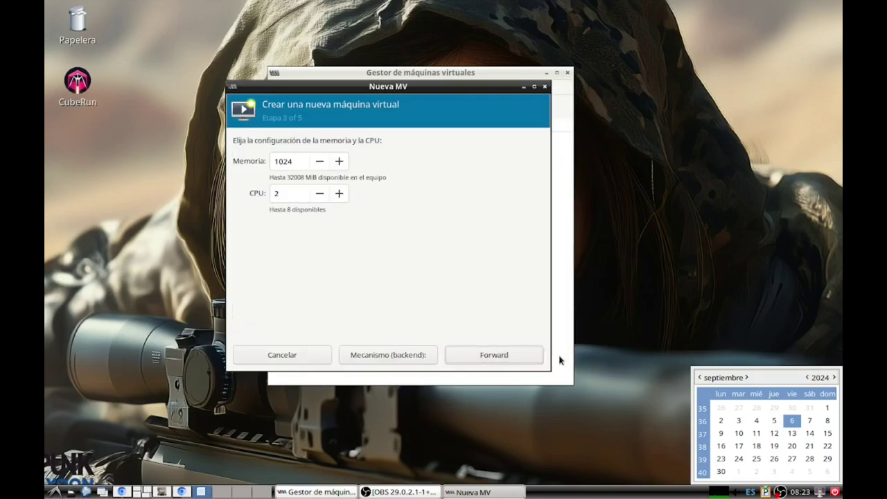
Assign 4 CPUs to the new virtual machine and continue to the storage settings.
{"action": "left_click", "coordinate": [339, 193]}
{"action": "left_click", "coordinate": [339, 194]}
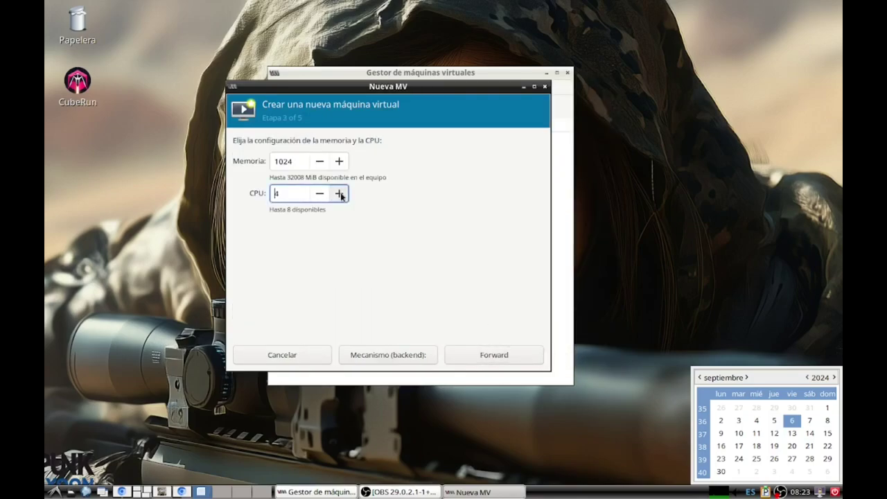
{"action": "left_click", "coordinate": [496, 357]}
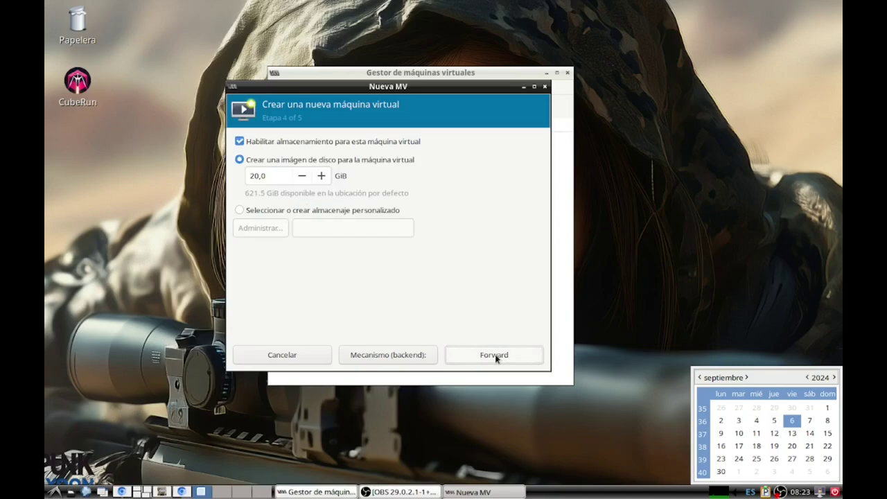
Set the virtual machine's disk image size to 40 GiB and continue to the final summary.
{"action": "left_click", "coordinate": [322, 177]}
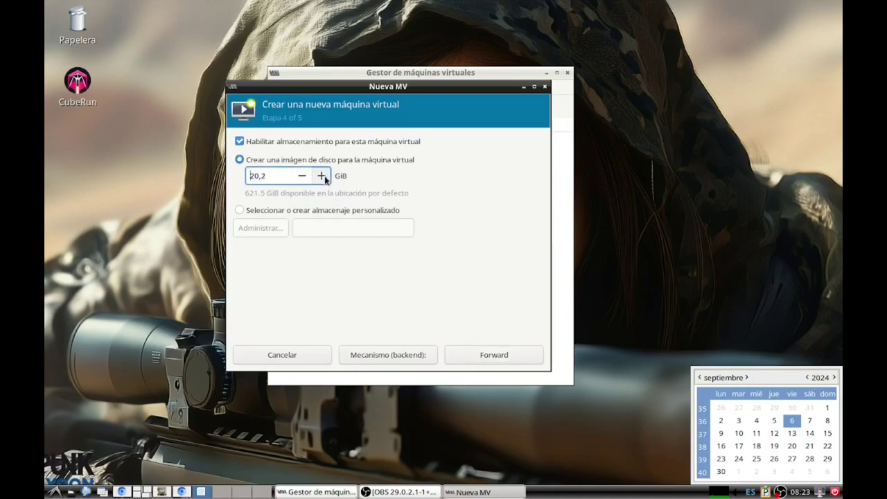
{"action": "left_click", "coordinate": [322, 177]}
{"action": "left_click", "coordinate": [322, 178]}
{"action": "left_click_drag", "start_coordinate": [268, 176], "coordinate": [226, 170]}
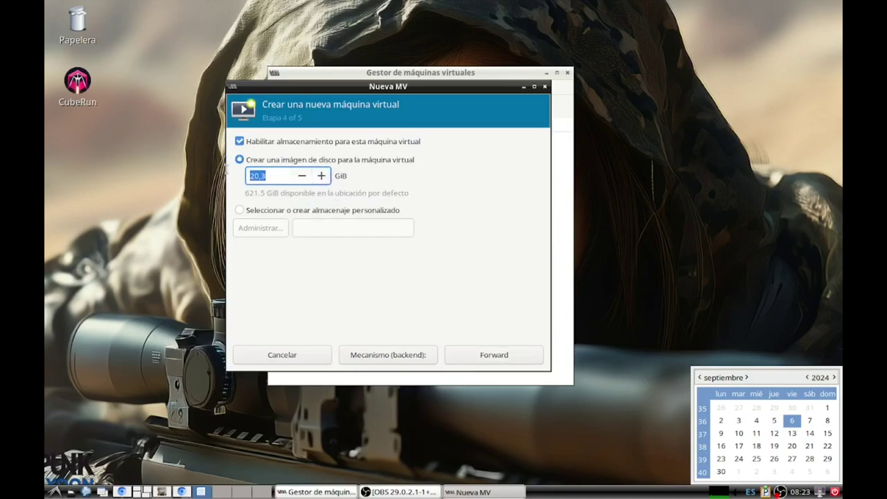
{"action": "type", "text": "40"}
{"action": "left_click", "coordinate": [470, 353]}
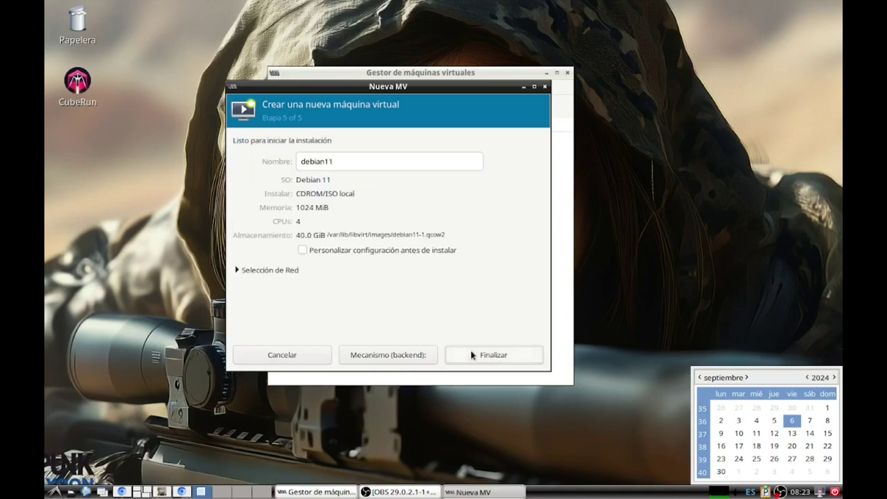
Try a bridge device as the virtual machine's network source, and return it to the default NAT virtual network.
{"action": "left_click", "coordinate": [243, 269]}
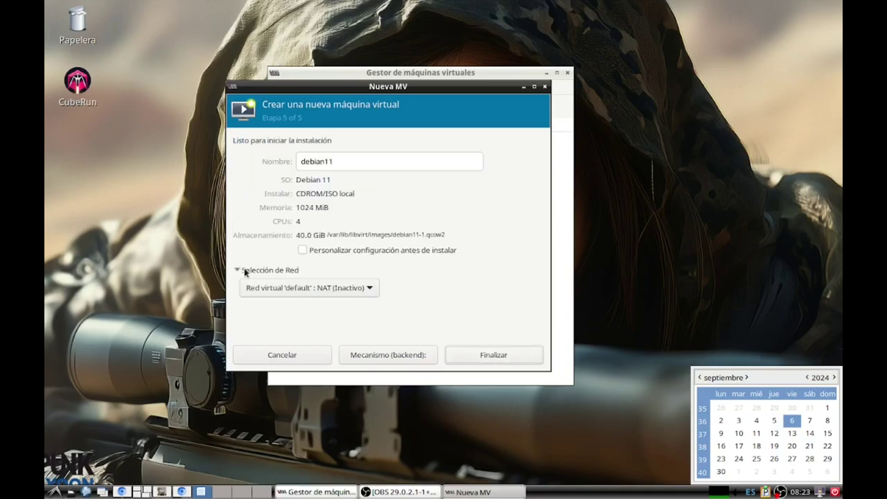
{"action": "left_click", "coordinate": [326, 289]}
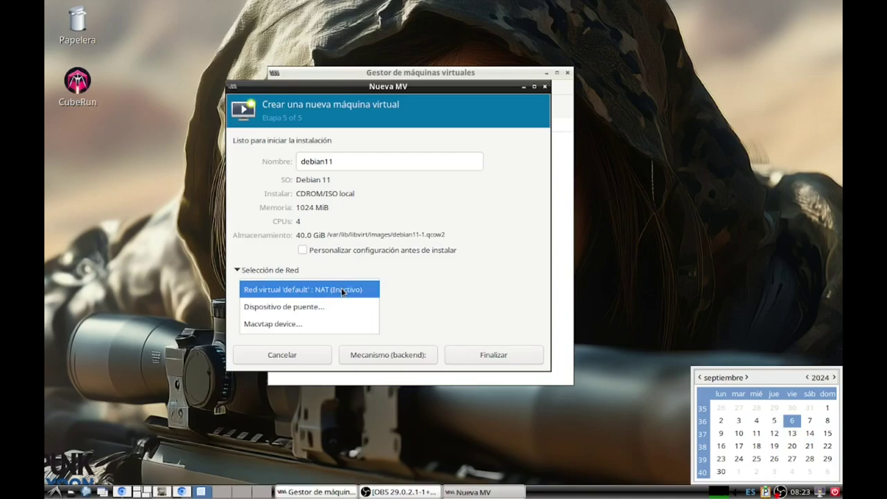
{"action": "left_click", "coordinate": [339, 309]}
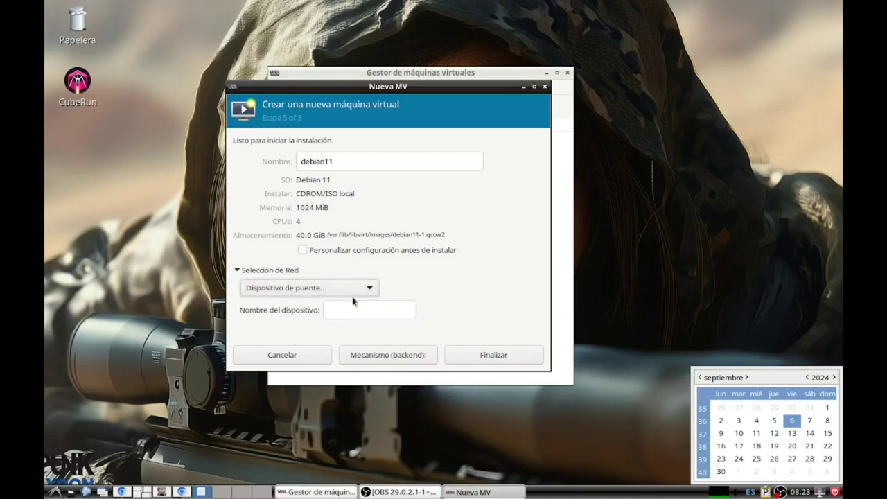
{"action": "left_click", "coordinate": [334, 289]}
{"action": "left_click", "coordinate": [328, 274]}
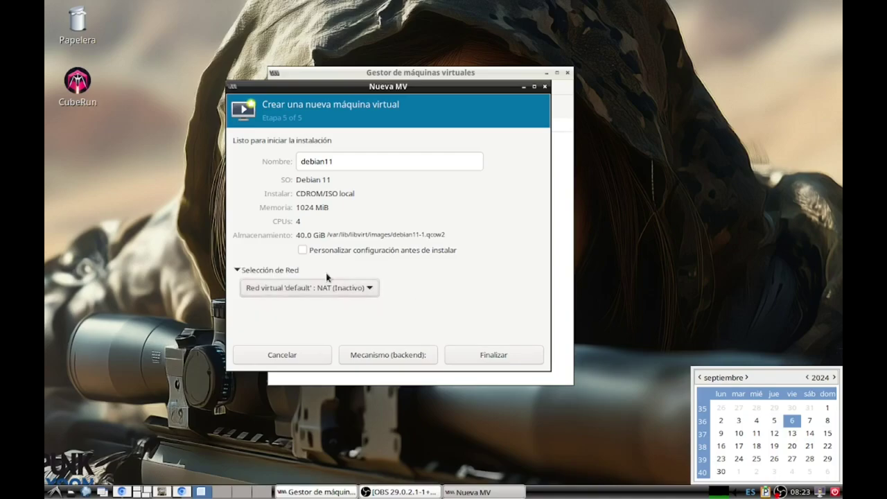
Finish creating the debian11 virtual machine and agree to start the default virtual network.
{"action": "left_click", "coordinate": [474, 356]}
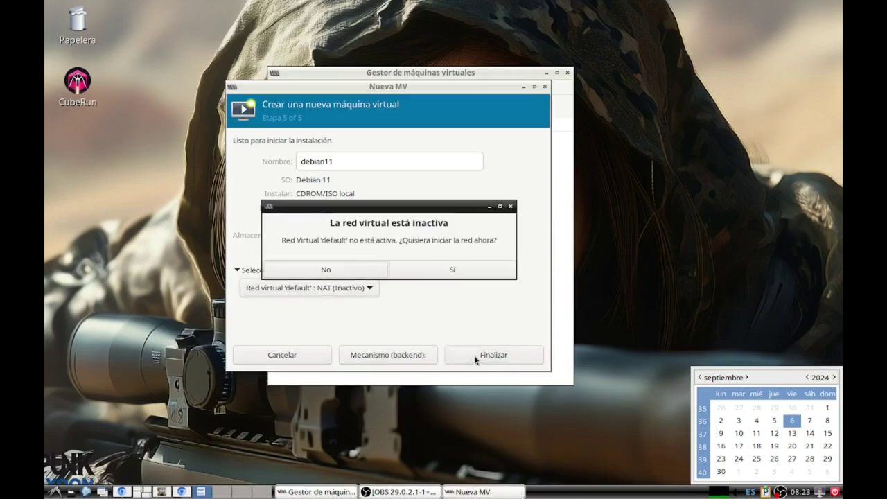
{"action": "left_click", "coordinate": [426, 264]}
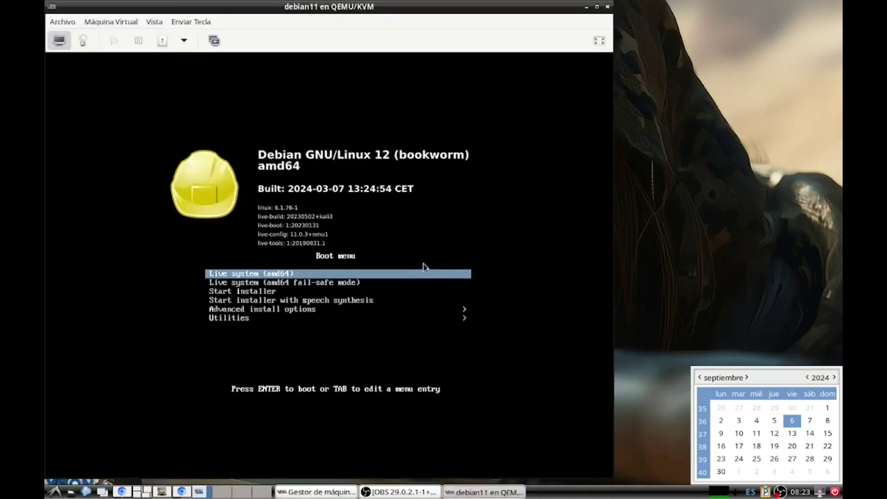
Boot the Live system (amd64) entry, view the live desktop in a maximized window, and close the console window.
{"action": "key", "text": "Return"}
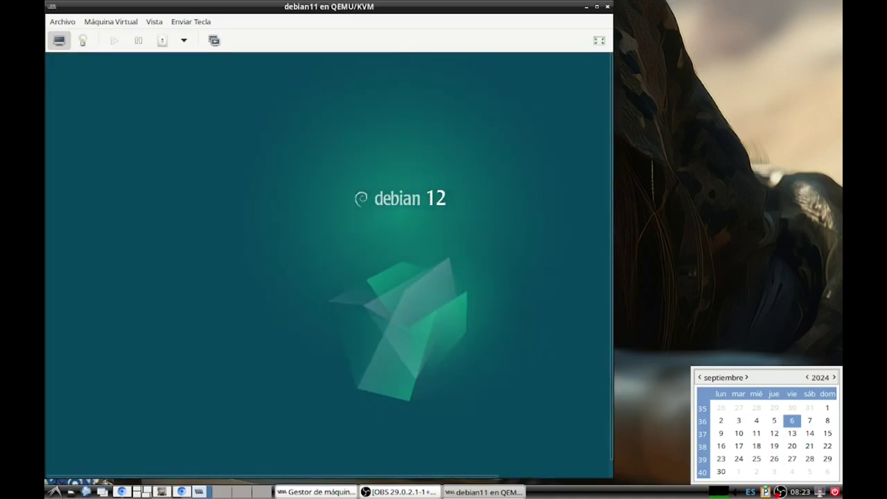
{"action": "left_click", "coordinate": [597, 6]}
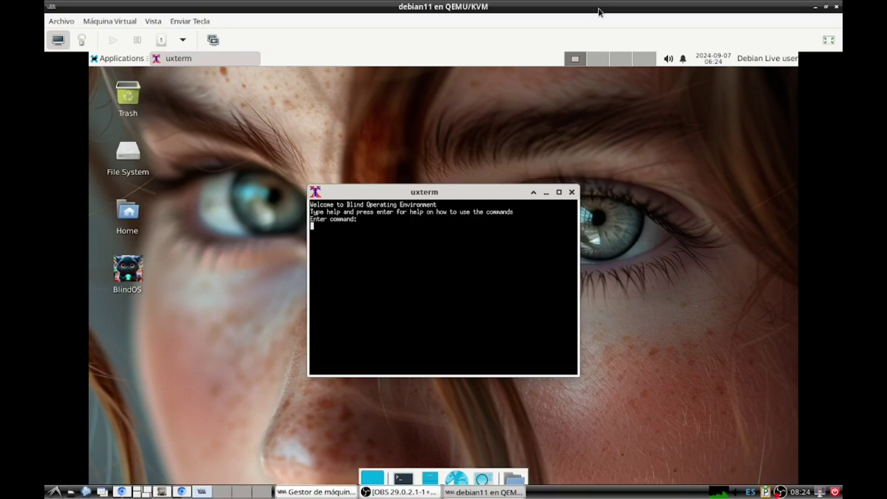
{"action": "left_click", "coordinate": [837, 7]}
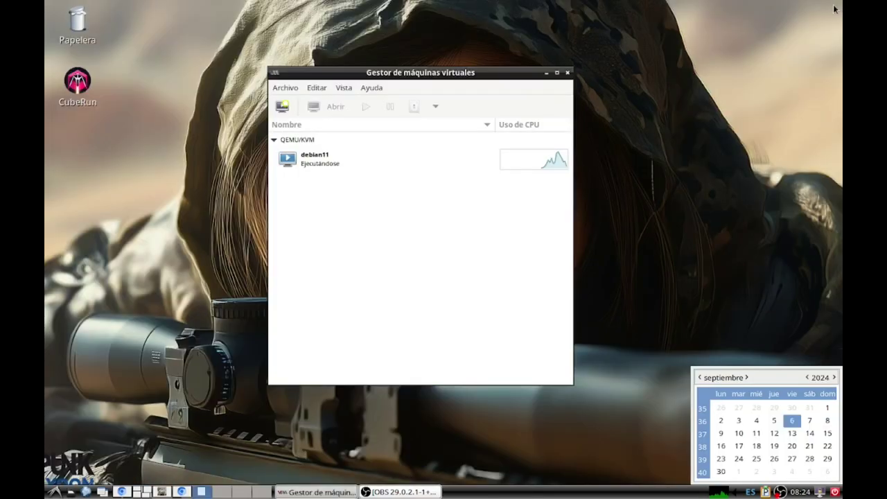
Shut down the running debian11 virtual machine normally from the virtual machine list.
{"action": "right_click", "coordinate": [318, 161]}
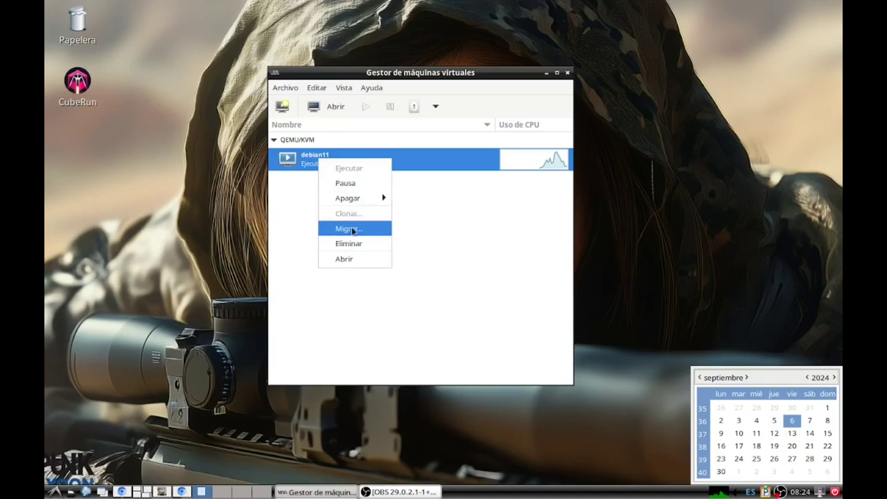
{"action": "mouse_move", "coordinate": [355, 202]}
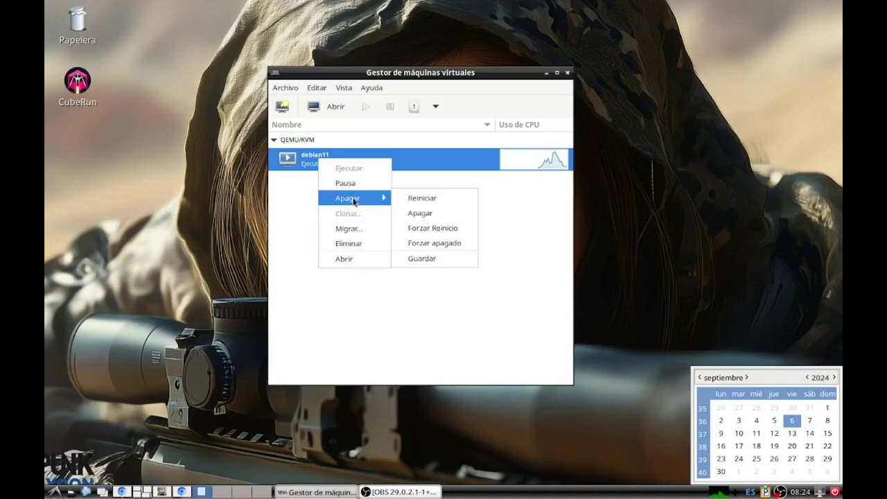
{"action": "left_click", "coordinate": [408, 214]}
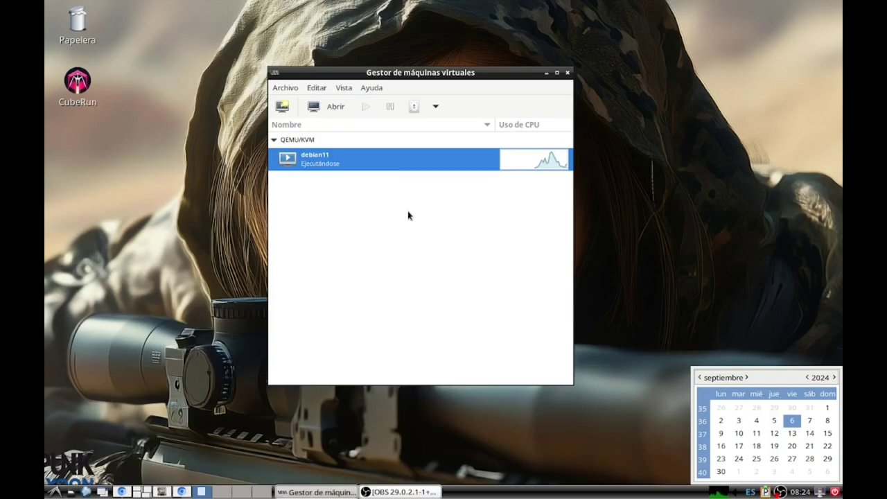
{"action": "left_click", "coordinate": [381, 491]}
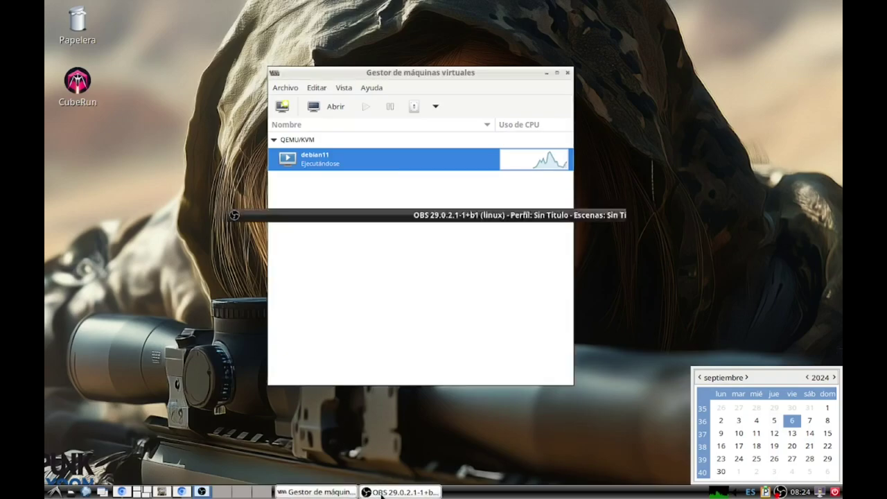